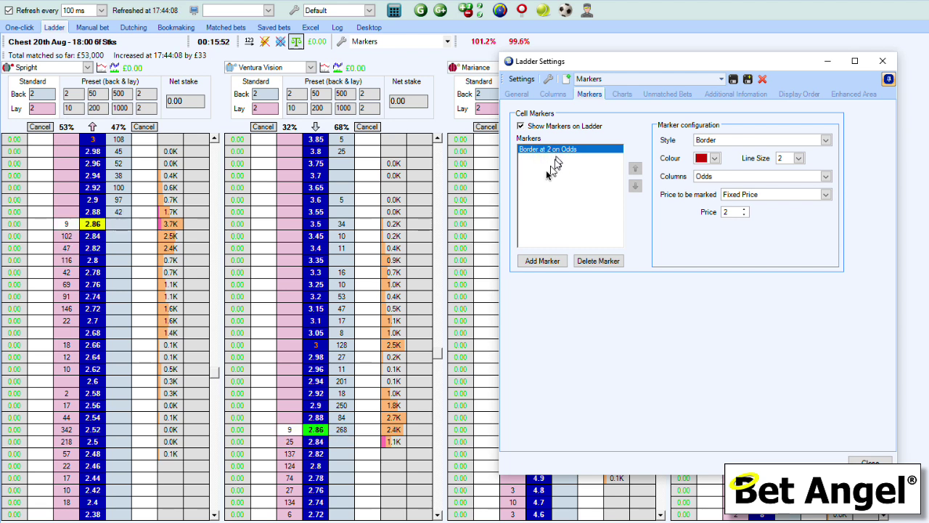
# Step: Change the red border marker's price to 3.0 so it outlines the 3 odds cell
pyautogui.click(264, 289)
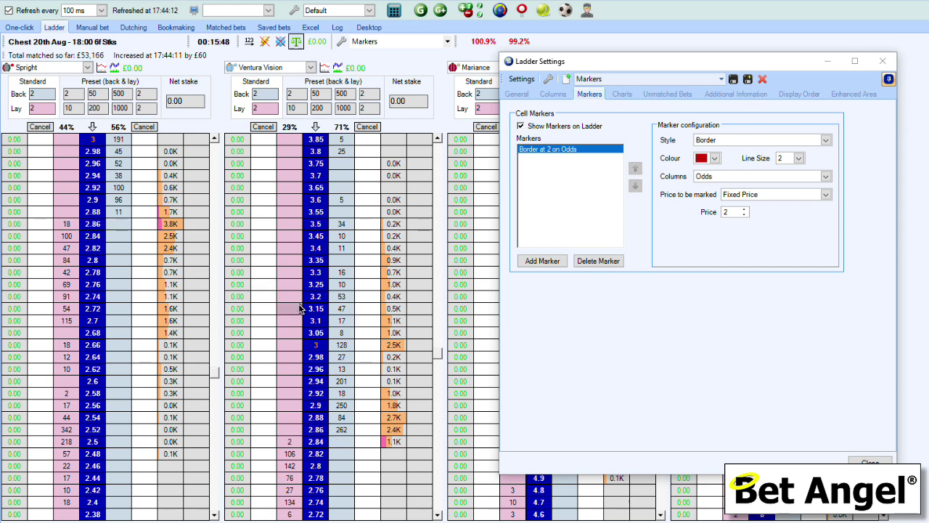
pyautogui.doubleClick(728, 212)
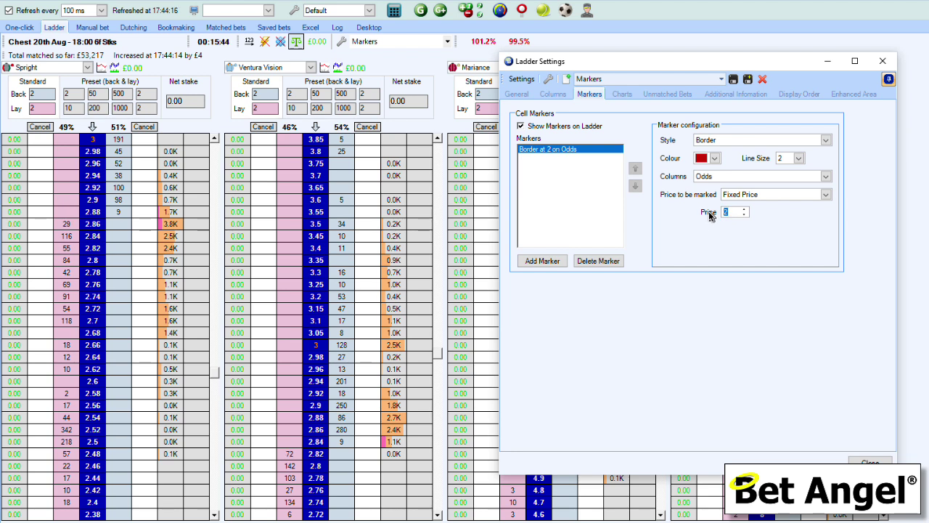
pyautogui.write('3.0')
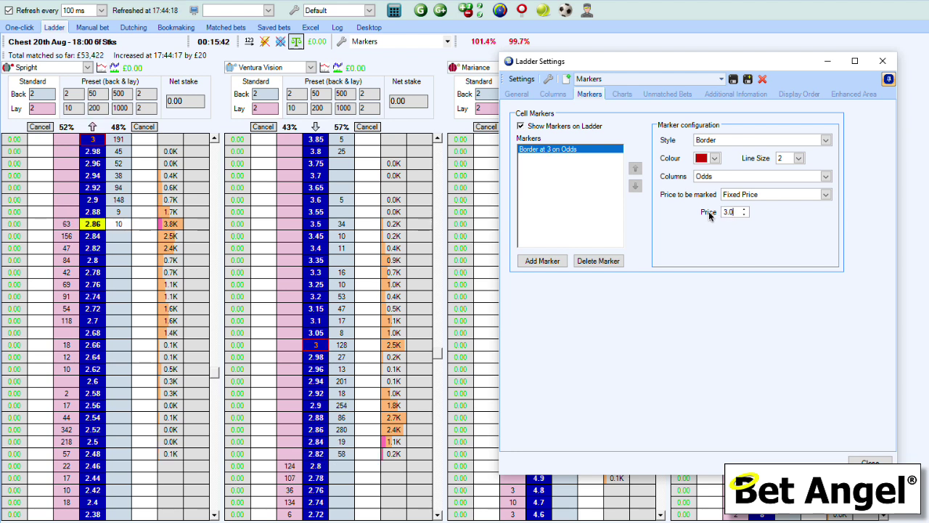
pyautogui.click(402, 282)
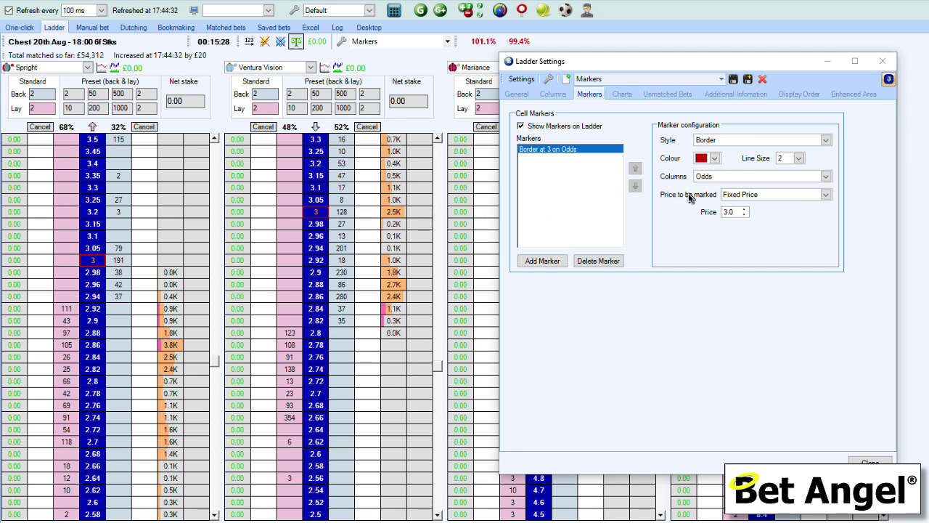
# Step: Try Horizontal Bars and Vertical Bars styles, then keep Filled Cell - low priority for the marker
pyautogui.click(739, 141)
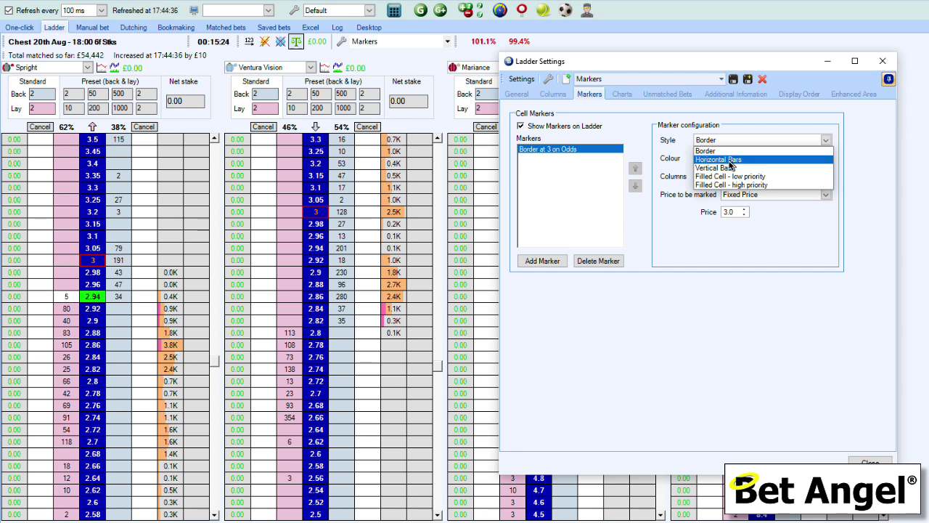
pyautogui.click(733, 159)
pyautogui.click(731, 143)
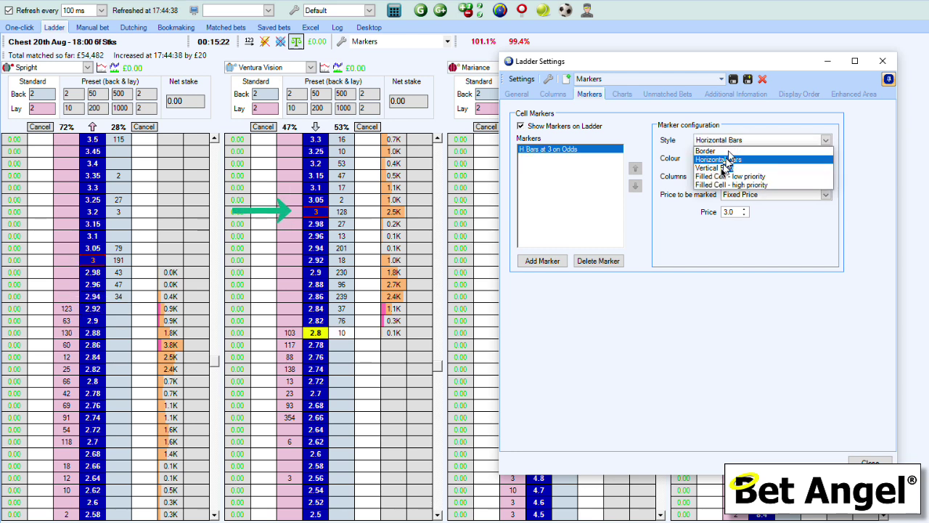
pyautogui.click(728, 167)
pyautogui.click(730, 147)
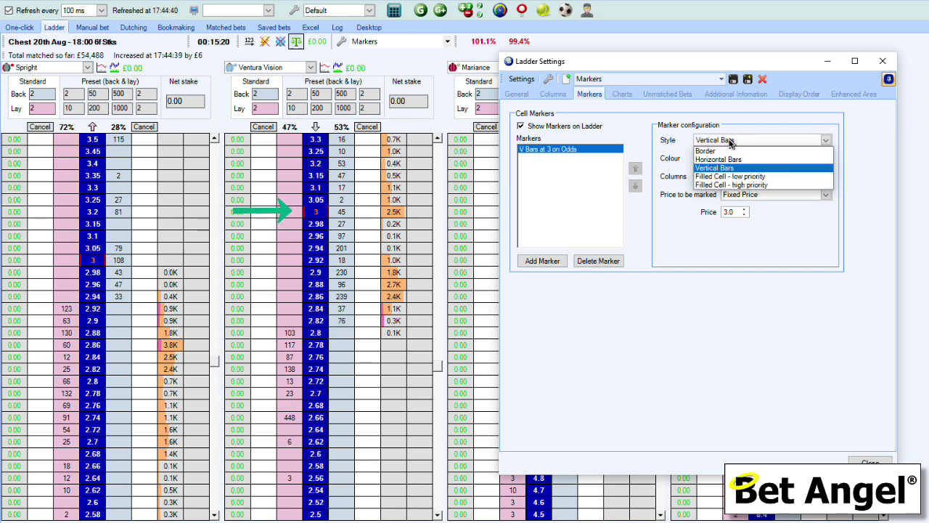
pyautogui.click(725, 177)
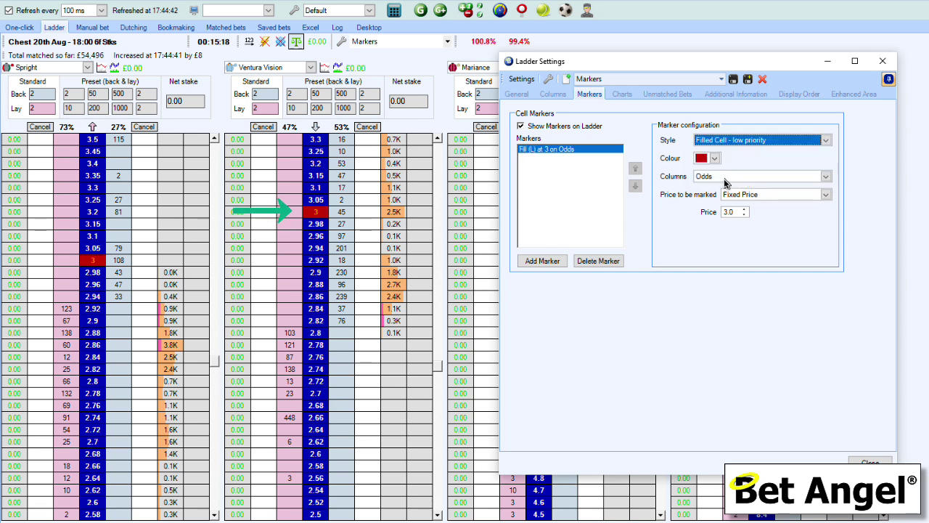
pyautogui.click(728, 143)
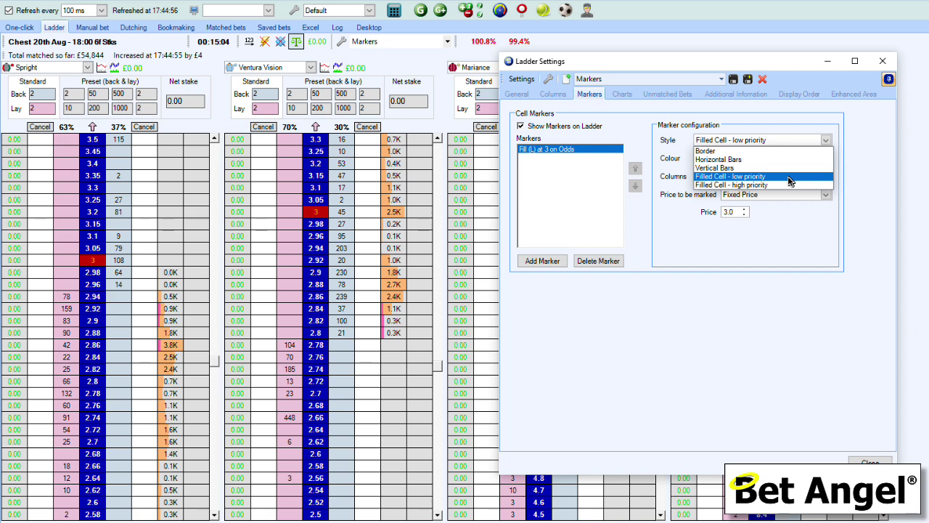
pyautogui.click(726, 231)
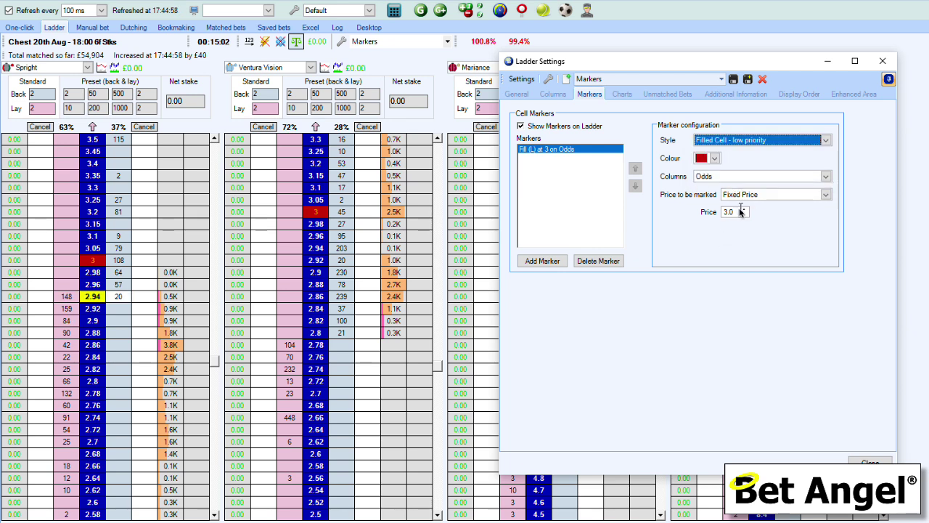
# Step: Make the marker pale yellow and switch its style to Horizontal Bars
pyautogui.click(714, 160)
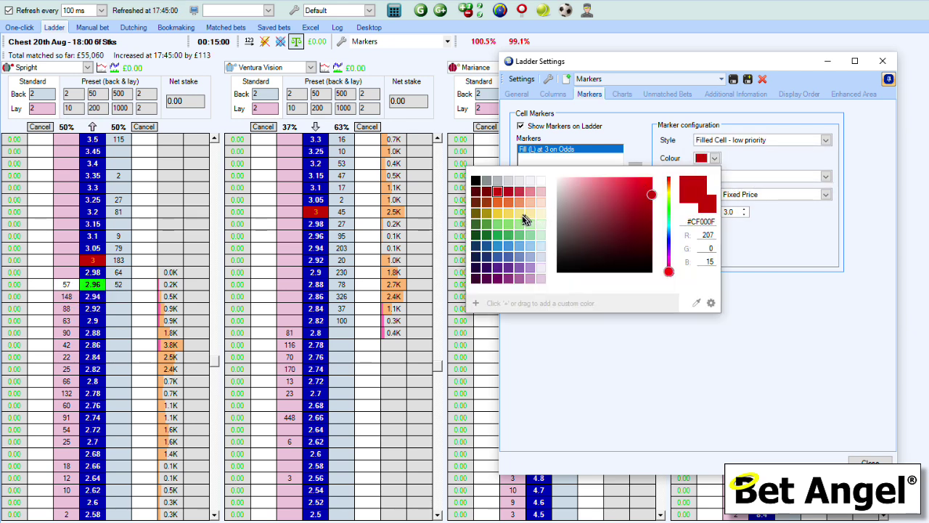
pyautogui.click(540, 213)
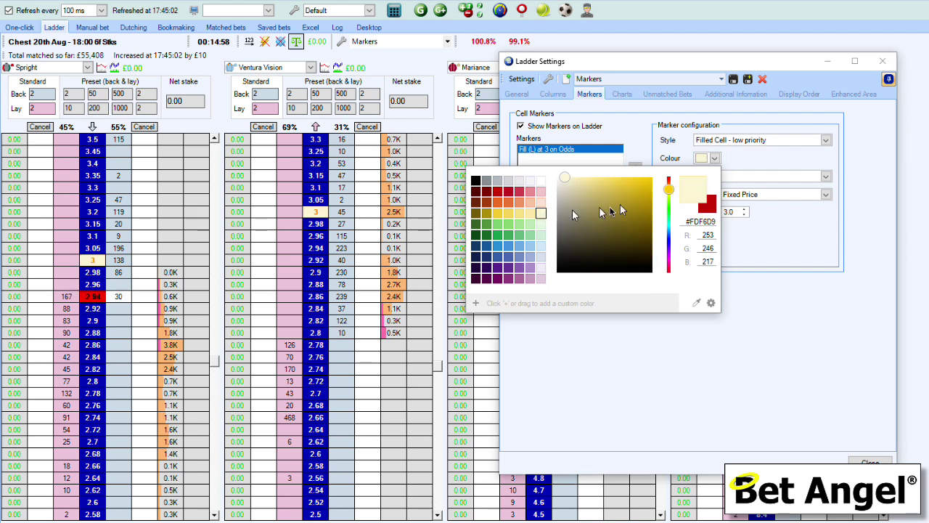
pyautogui.click(794, 167)
pyautogui.click(772, 140)
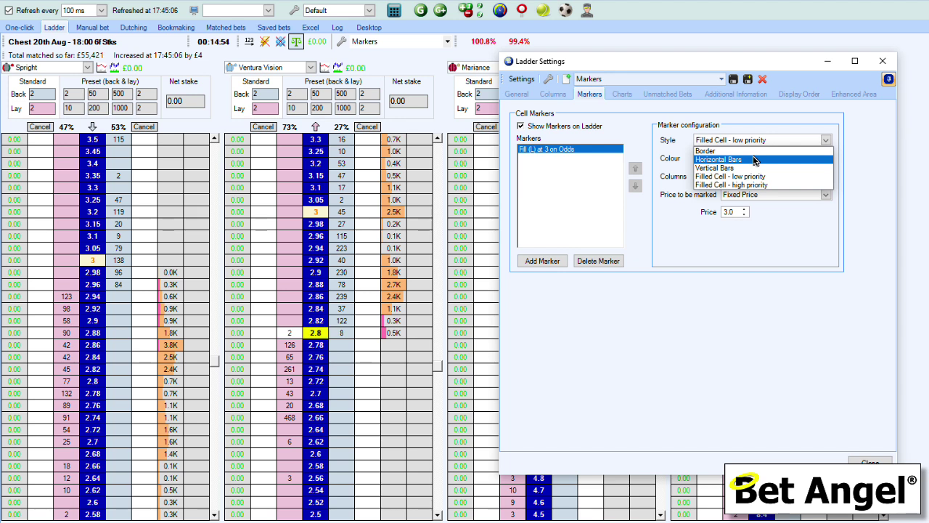
pyautogui.click(755, 159)
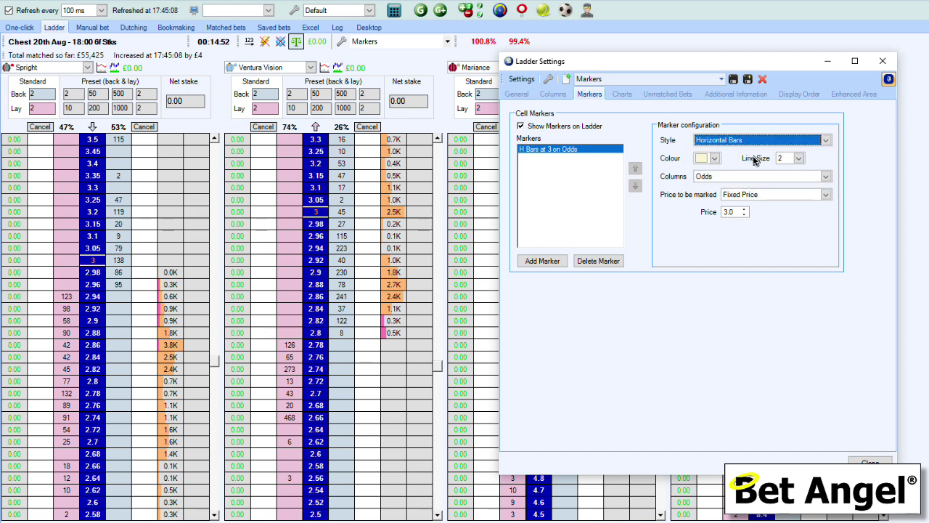
# Step: Set the horizontal bars' line size to 3, after briefly trying 4
pyautogui.click(798, 159)
pyautogui.click(786, 190)
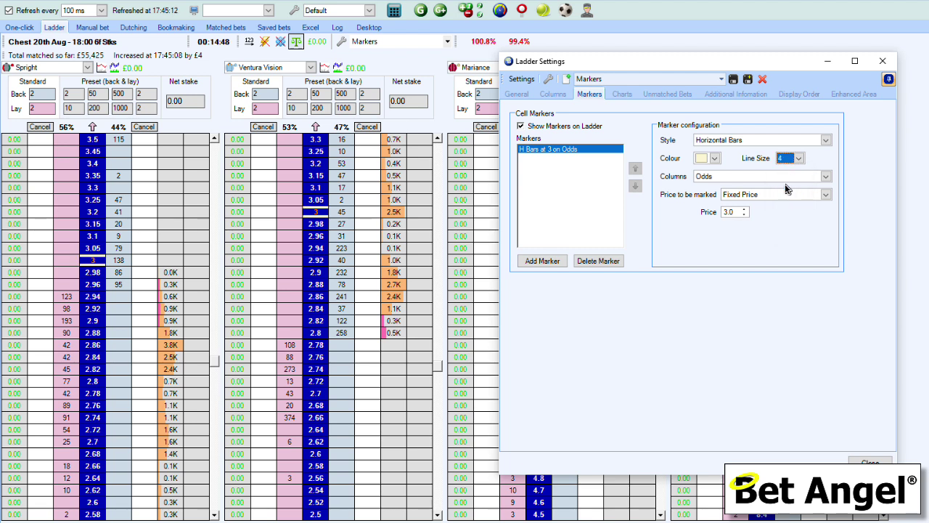
pyautogui.click(798, 158)
pyautogui.click(786, 180)
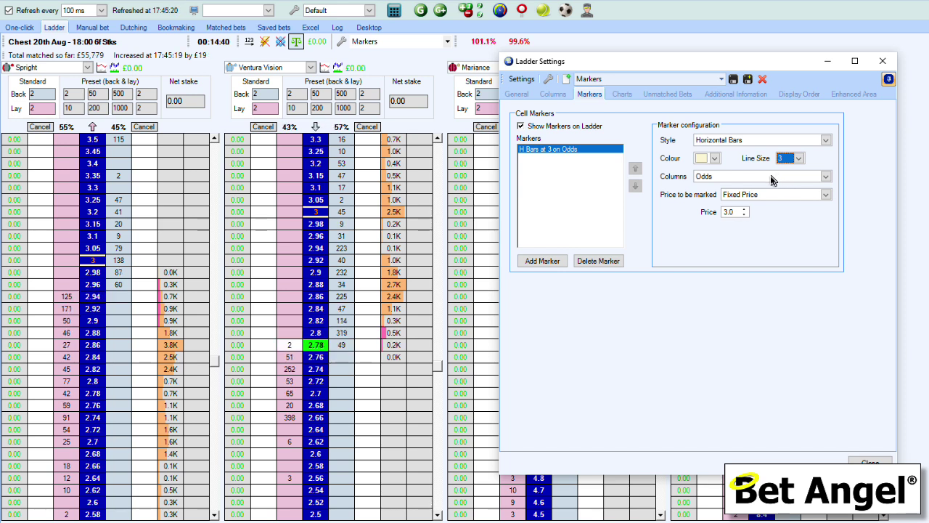
pyautogui.click(773, 180)
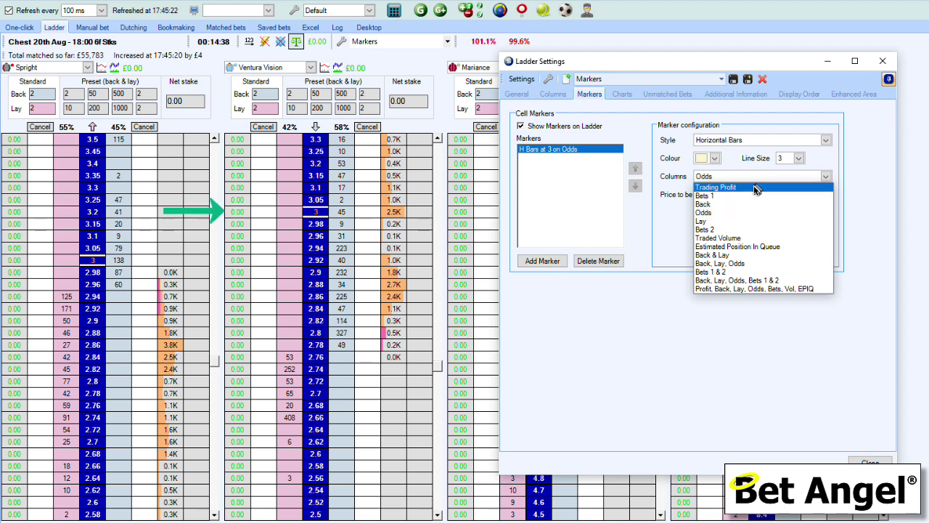
# Step: Step the marked column through Trading Profit, Bets 1 and Traded Volume, and make the bars black
pyautogui.click(755, 188)
pyautogui.press('Up')
pyautogui.press('Up')
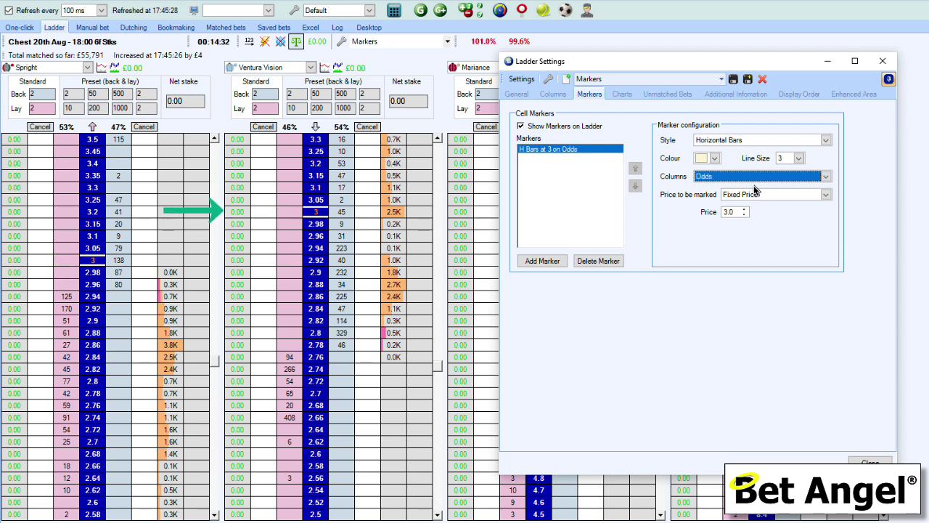
pyautogui.press('Up')
pyautogui.press('Up')
pyautogui.press('Up')
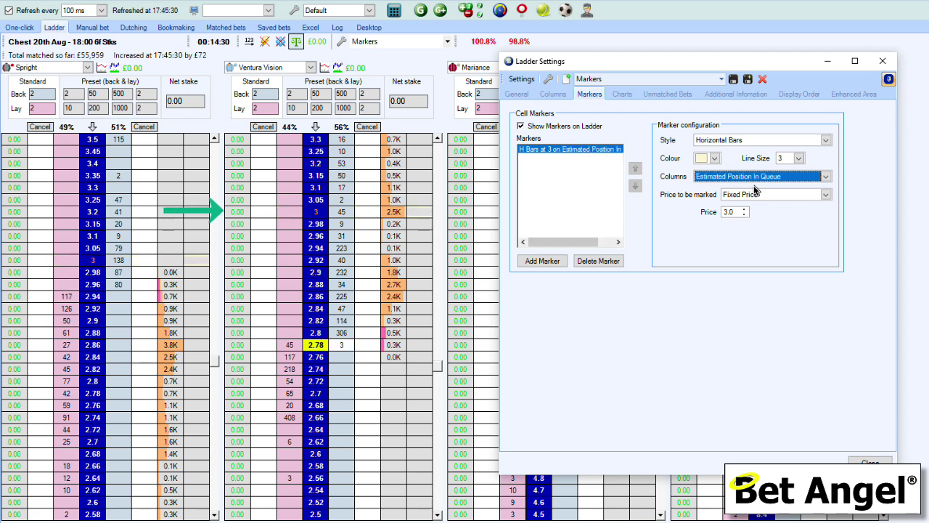
pyautogui.click(715, 158)
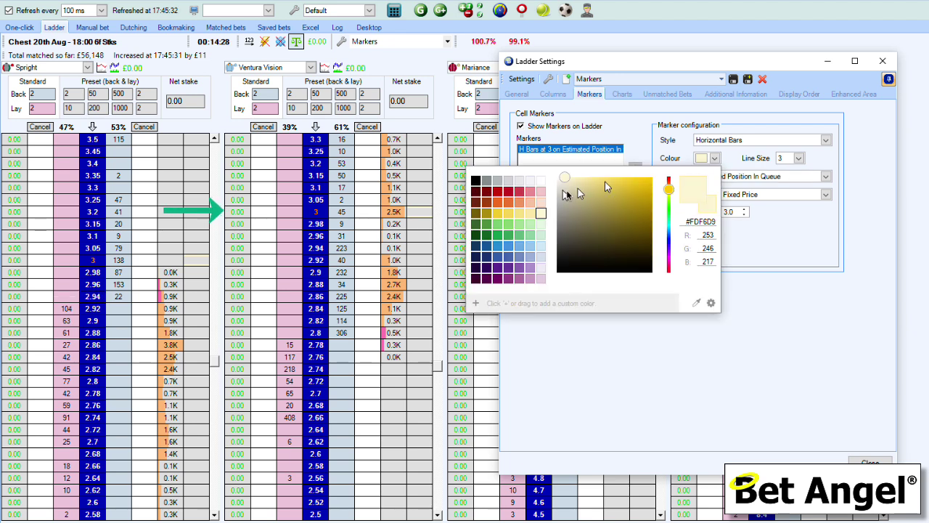
pyautogui.click(476, 180)
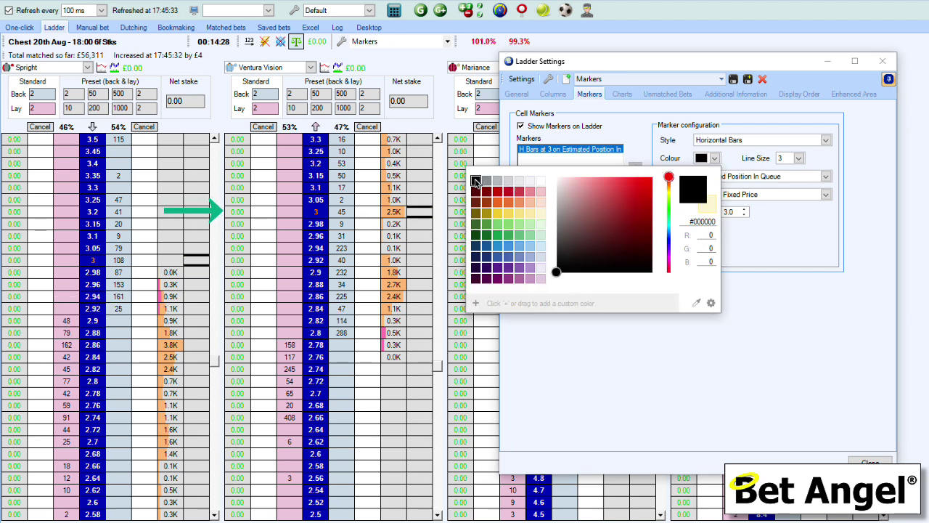
pyautogui.click(752, 180)
# Step: Step through single columns, then apply the marker to Profit, Back, Lay, Odds, Bets, Vol, EPIQ
pyautogui.click(752, 179)
pyautogui.click(733, 188)
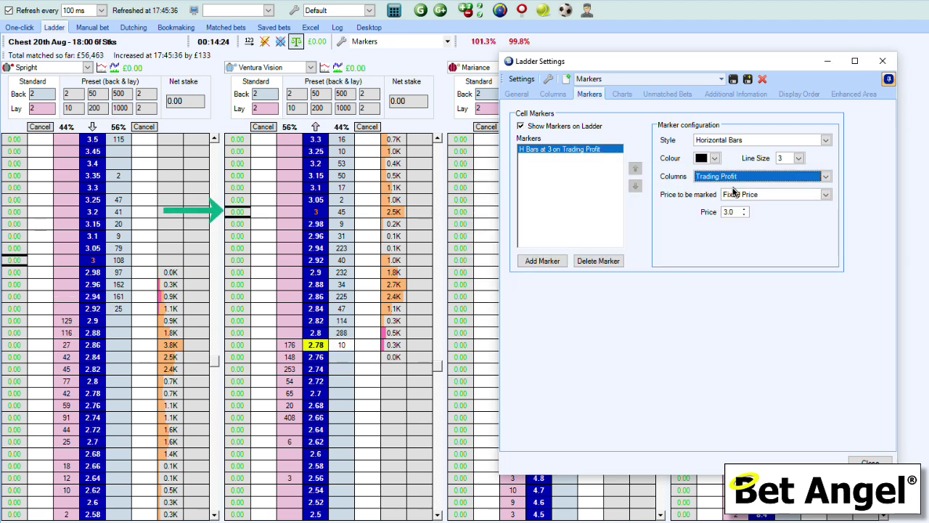
pyautogui.press('Down')
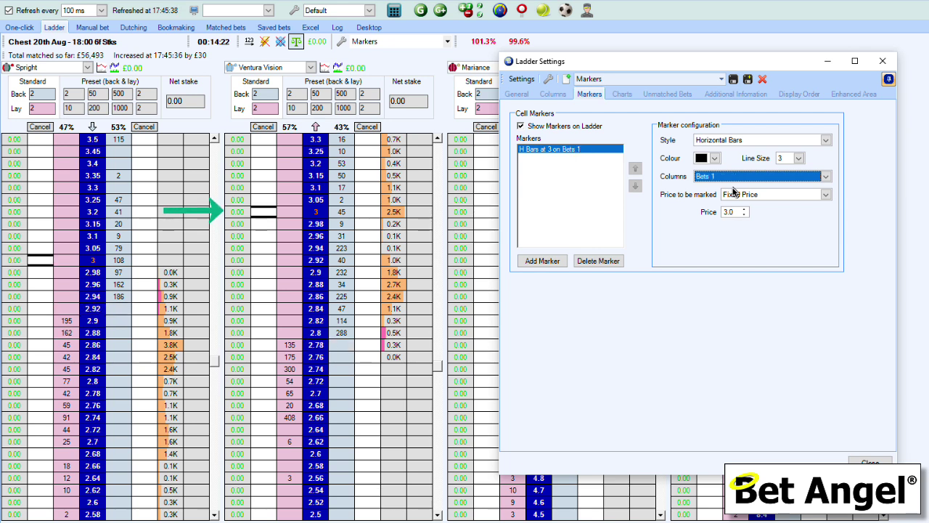
pyautogui.press('Down')
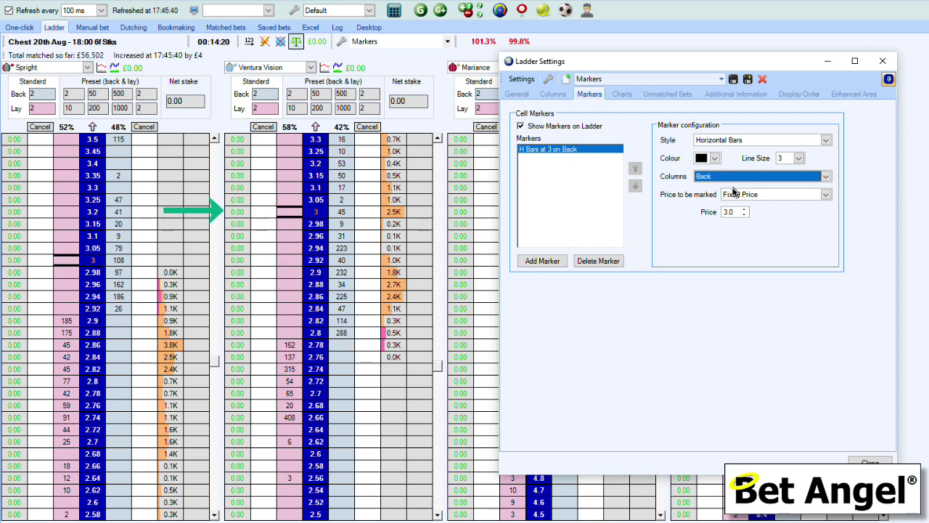
pyautogui.press('Down')
pyautogui.press('Down')
pyautogui.press('Down')
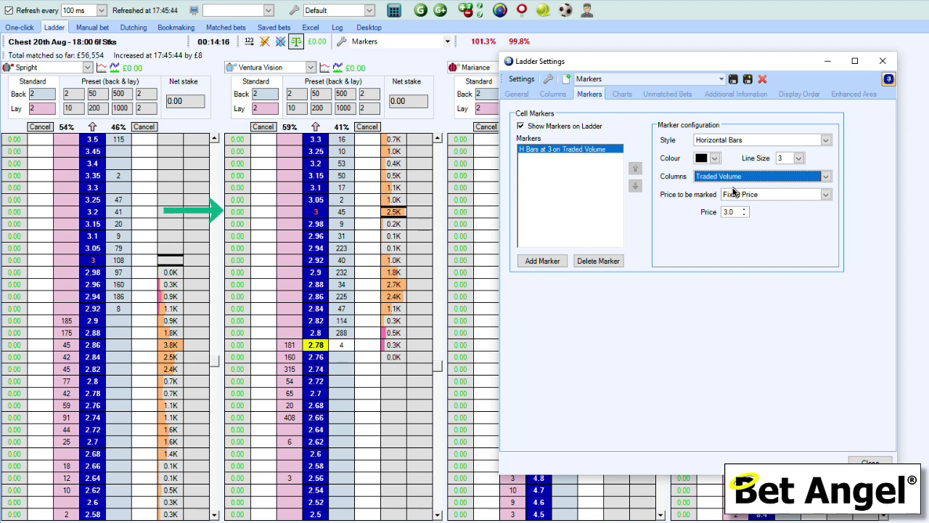
pyautogui.press('Down')
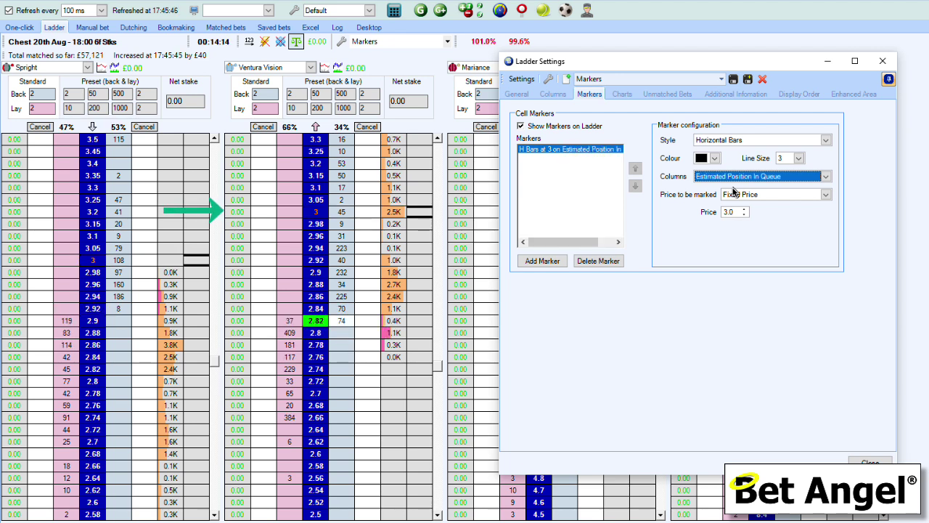
pyautogui.click(750, 178)
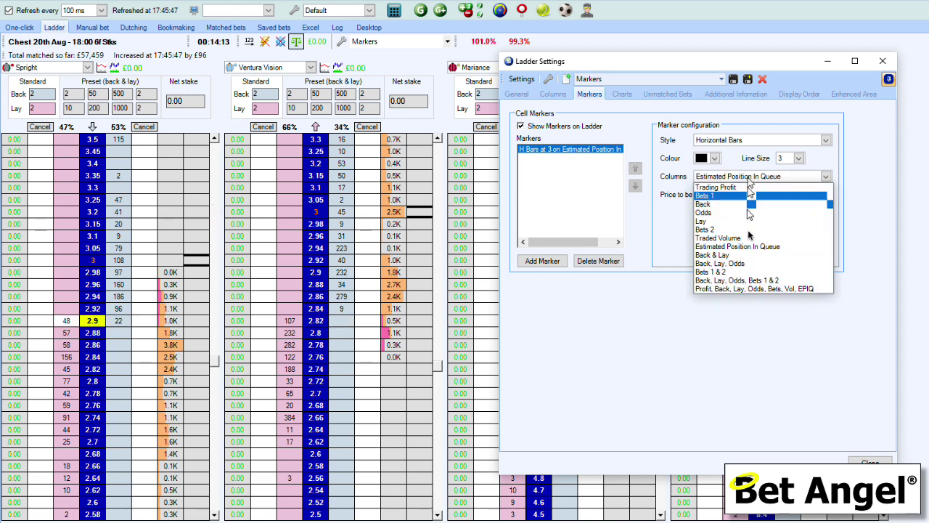
pyautogui.click(752, 289)
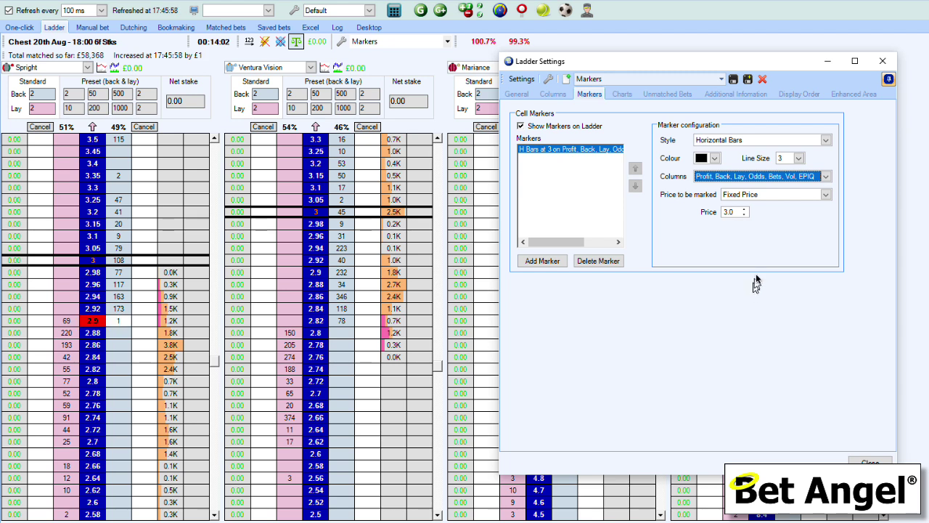
# Step: Switch 'Price to be marked' from Fixed Price to Shared Stored Value
pyautogui.click(786, 196)
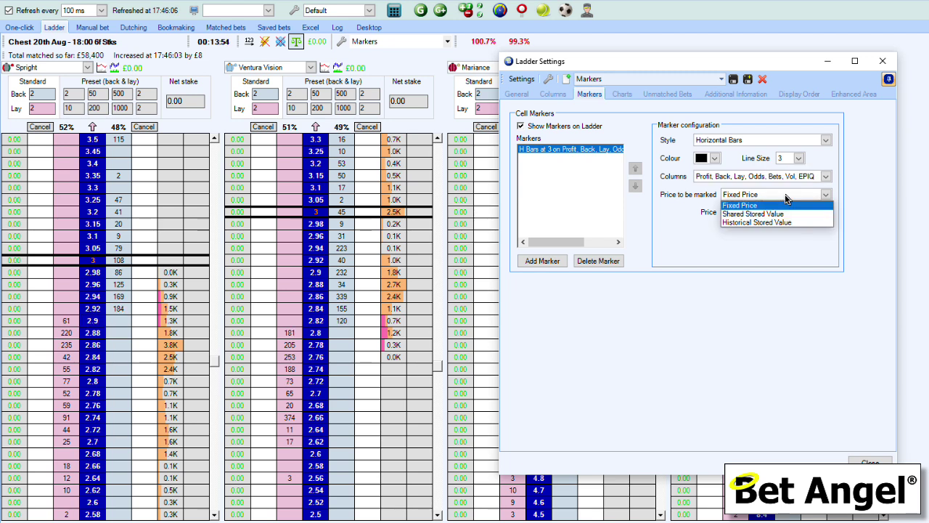
pyautogui.click(737, 263)
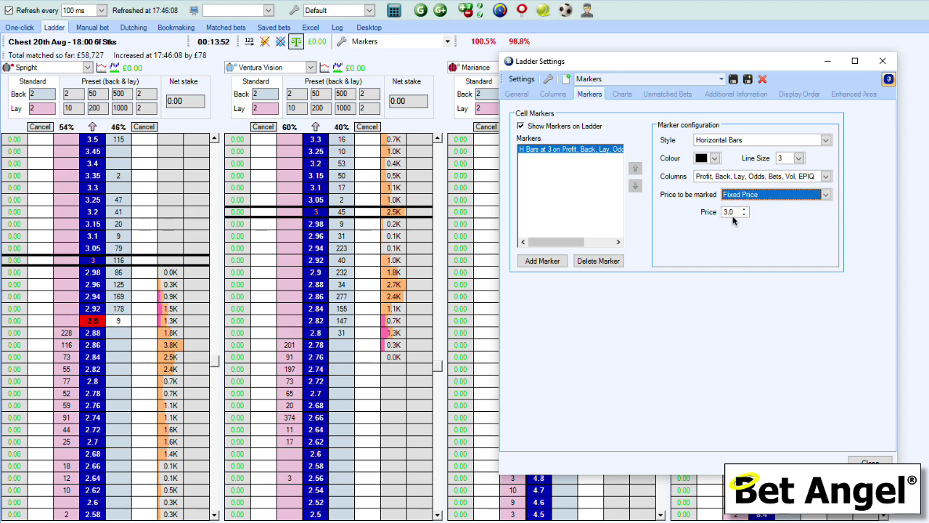
pyautogui.click(755, 196)
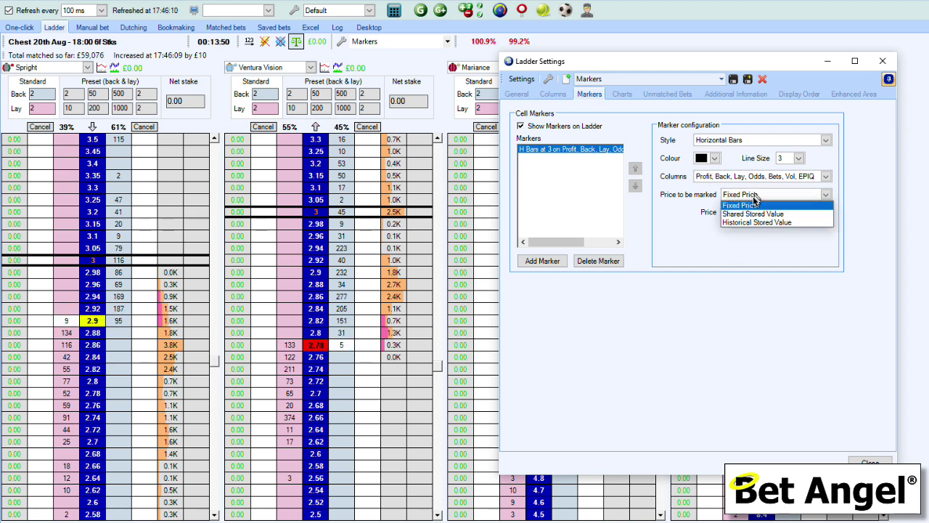
pyautogui.click(752, 214)
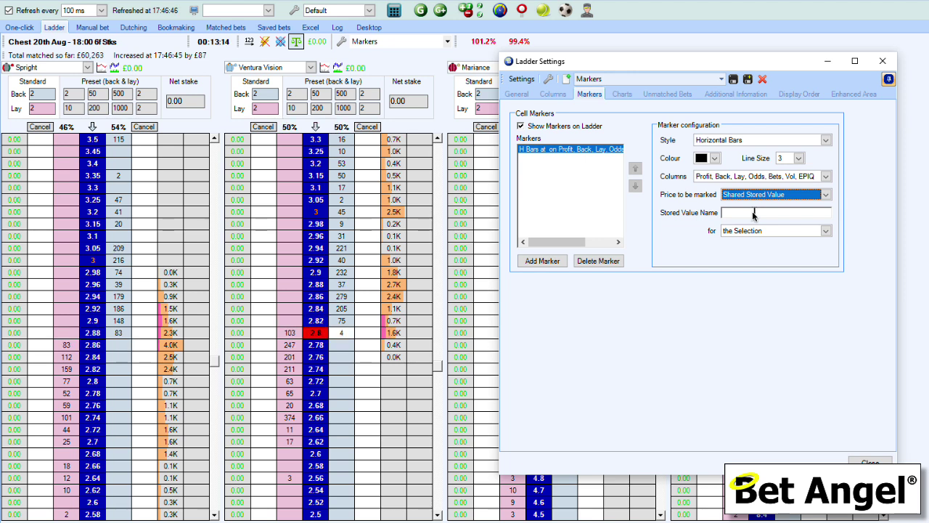
# Step: Check the stored value's scope options, then choose Historical Stored Value instead
pyautogui.click(774, 236)
pyautogui.scroll(1, 774, 232)
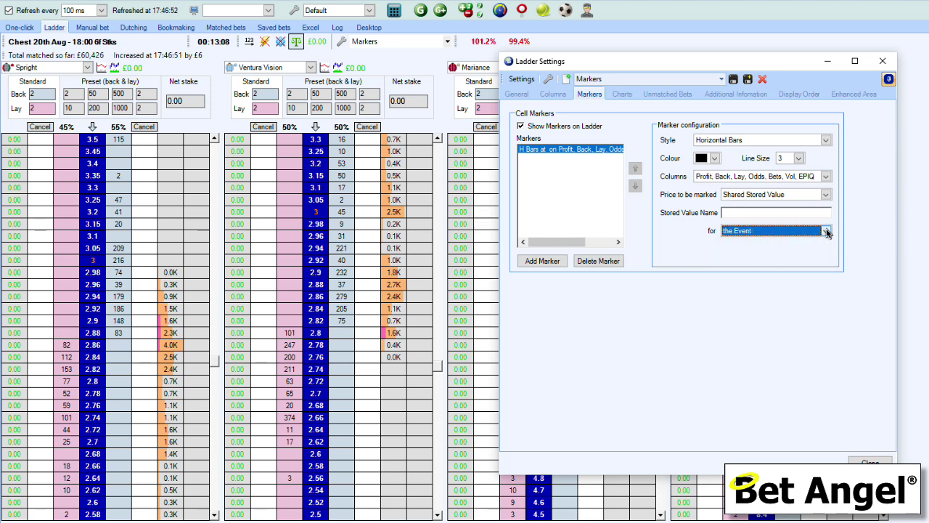
pyautogui.click(800, 234)
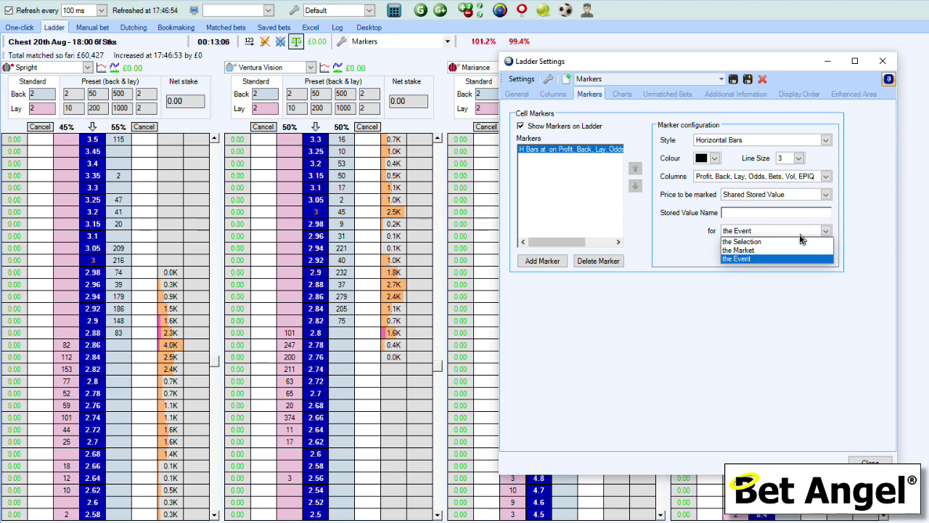
pyautogui.click(781, 194)
pyautogui.click(781, 195)
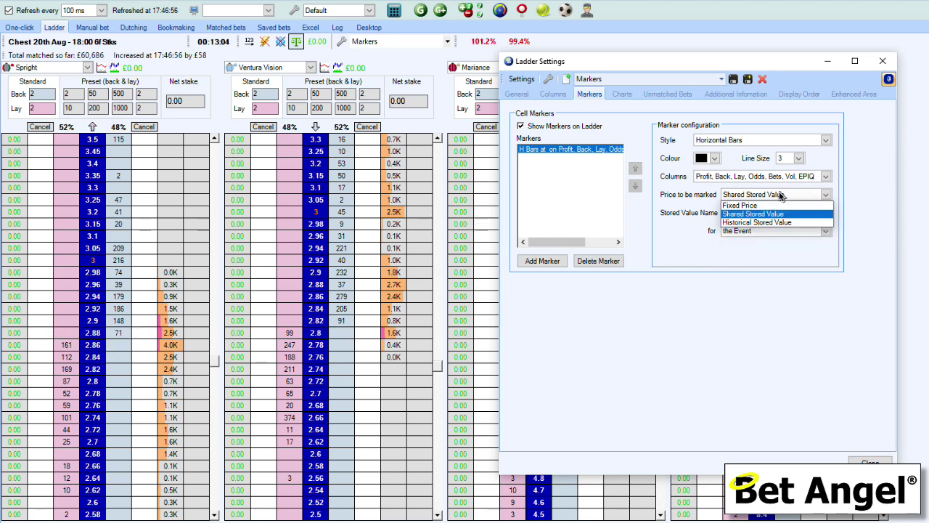
pyautogui.click(759, 222)
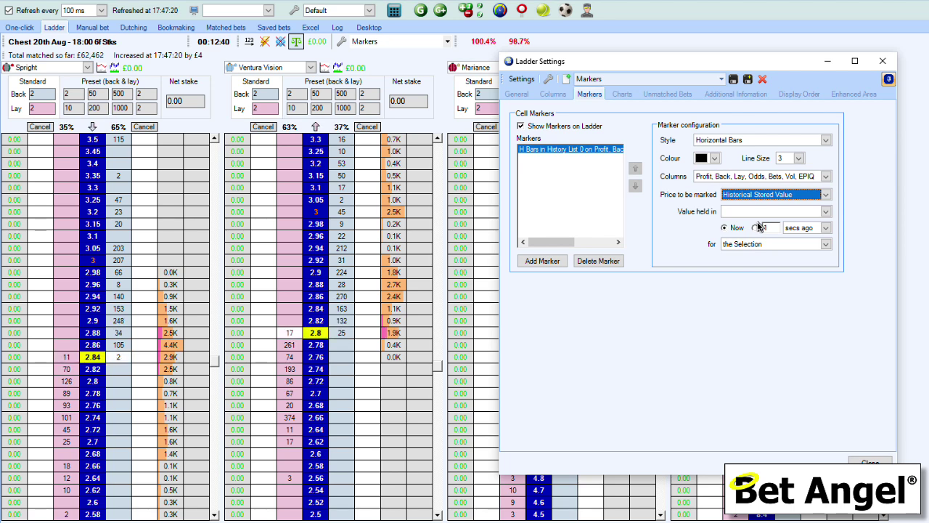
# Step: Keep Horizontal Bars across all columns and set 'Price to be marked' back to Fixed Price
pyautogui.click(756, 144)
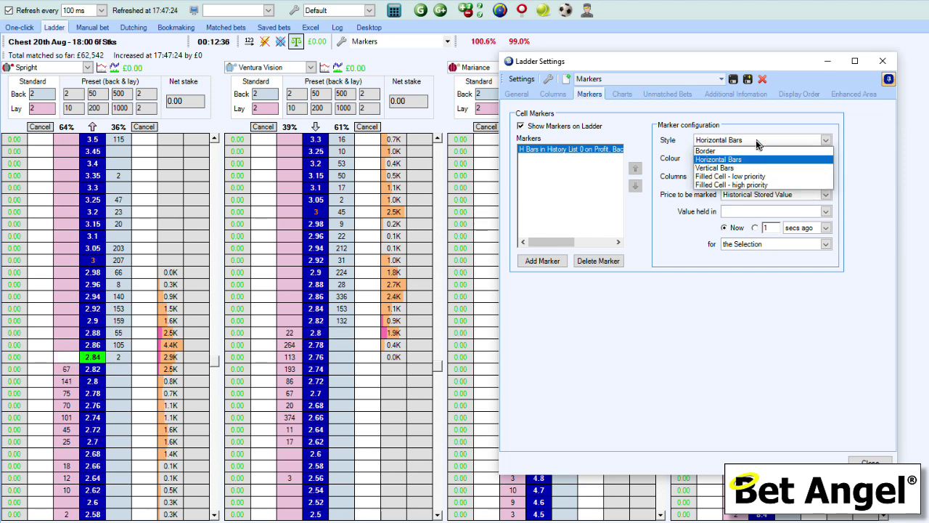
pyautogui.click(756, 144)
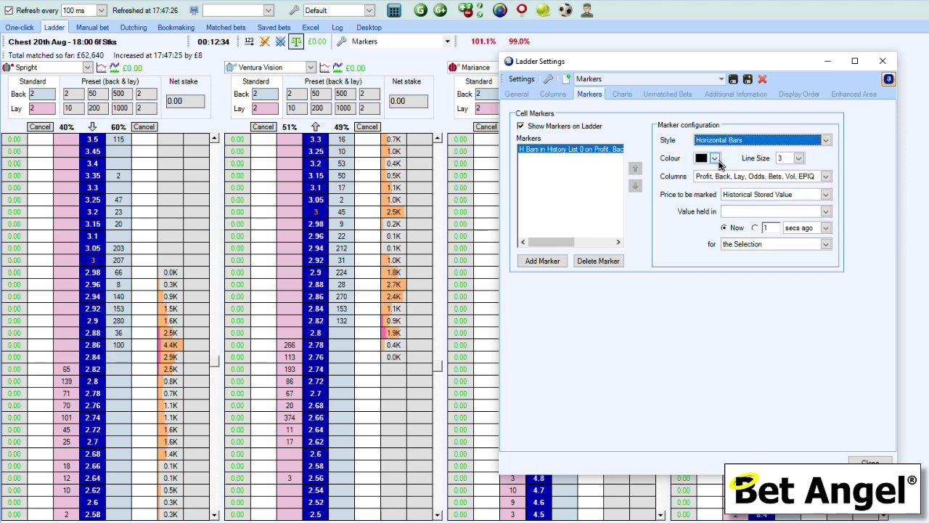
pyautogui.click(825, 178)
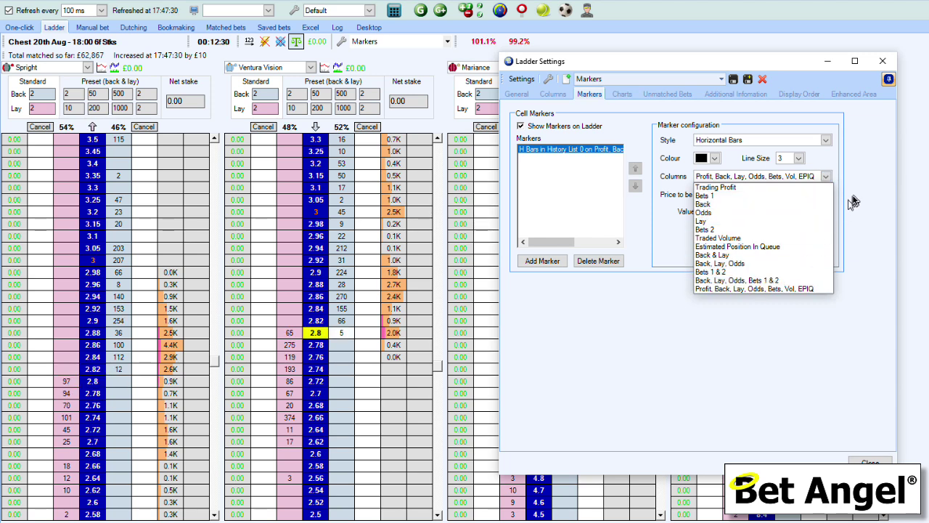
pyautogui.click(795, 289)
pyautogui.click(826, 194)
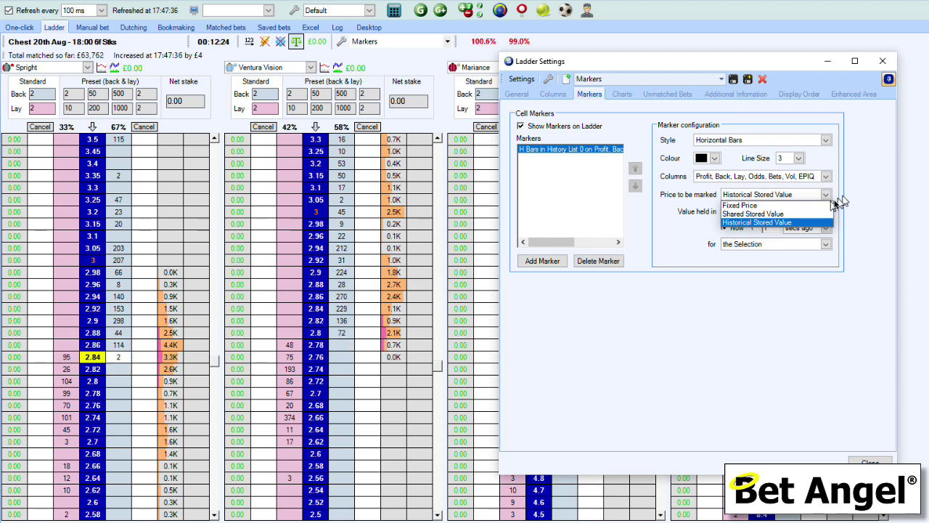
pyautogui.click(804, 206)
pyautogui.click(715, 158)
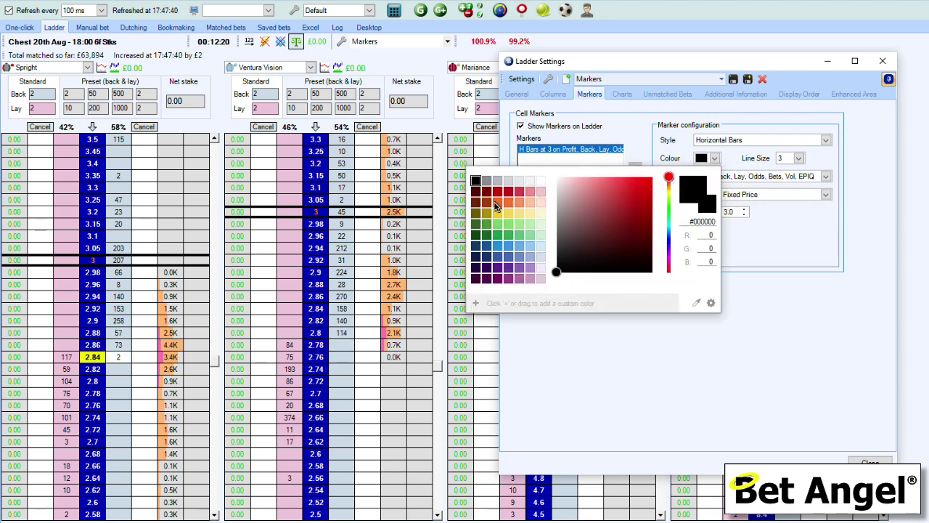
# Step: Colour the price-3 bars dark red and add a second marker to the list
pyautogui.click(497, 191)
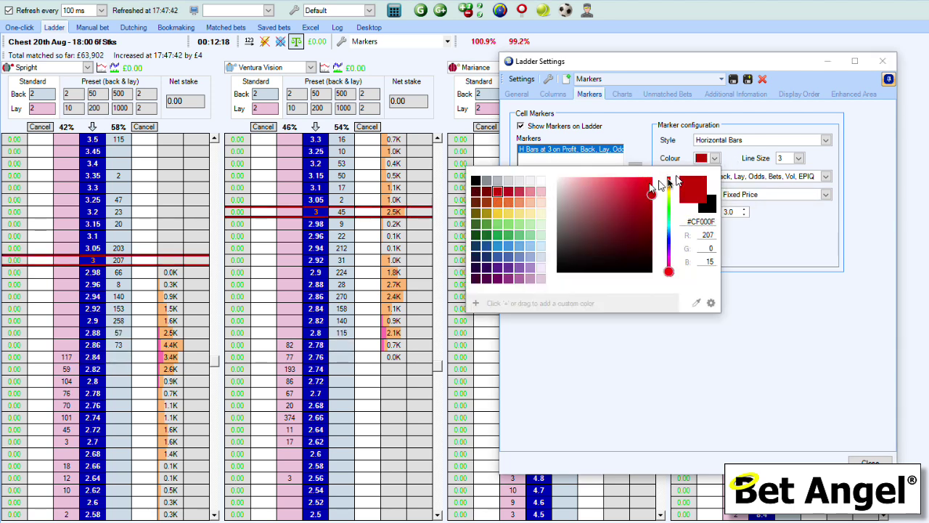
pyautogui.click(747, 308)
pyautogui.click(545, 260)
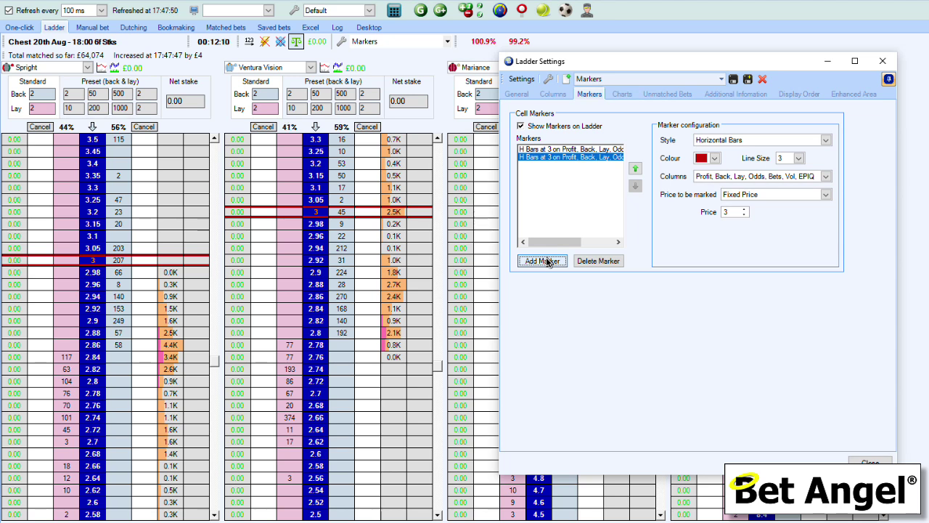
# Step: Enter 2.5 as the second marker's price
pyautogui.click(737, 214)
pyautogui.press('BackSpace')
pyautogui.write('2.5')
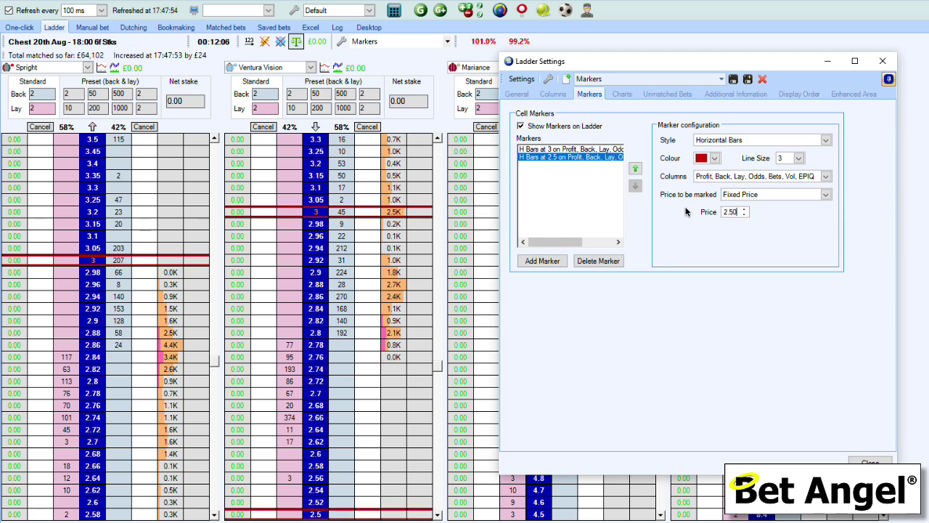
# Step: Colour the second marker's bars green, after briefly trying yellow
pyautogui.click(714, 158)
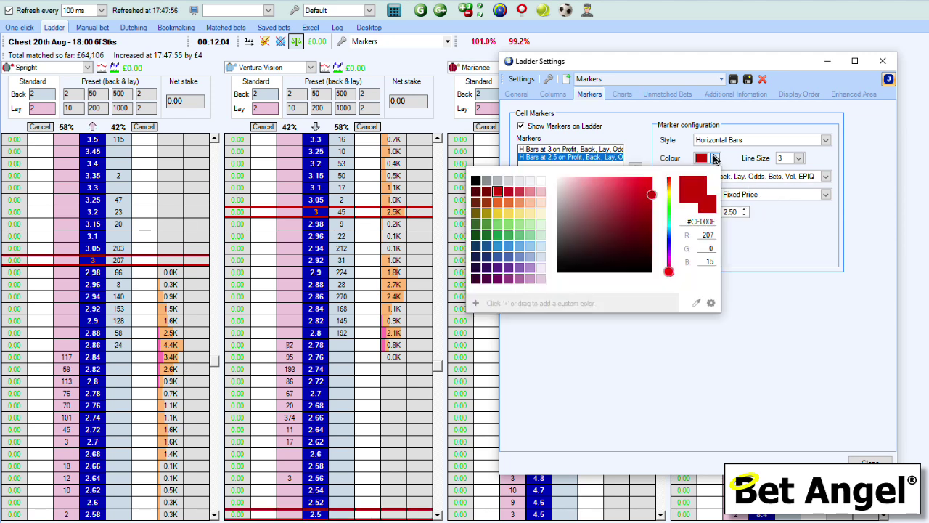
pyautogui.click(507, 225)
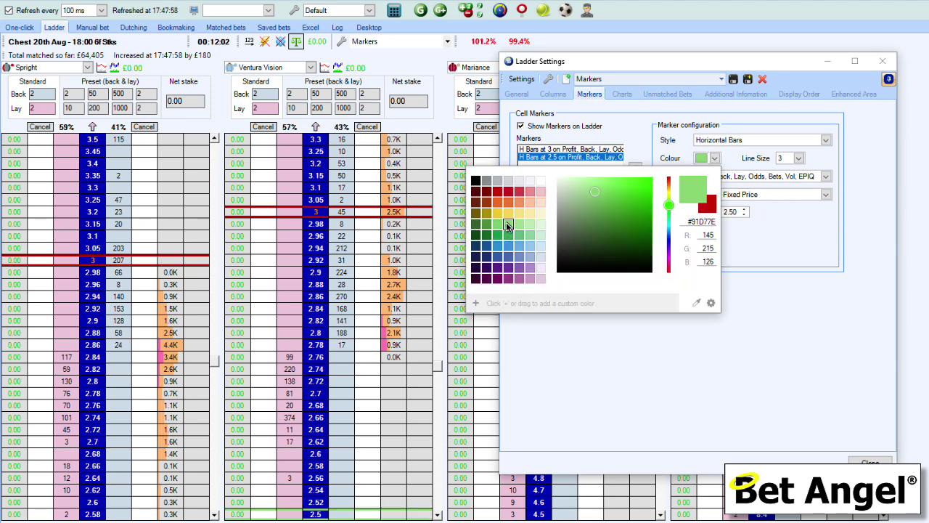
pyautogui.click(508, 213)
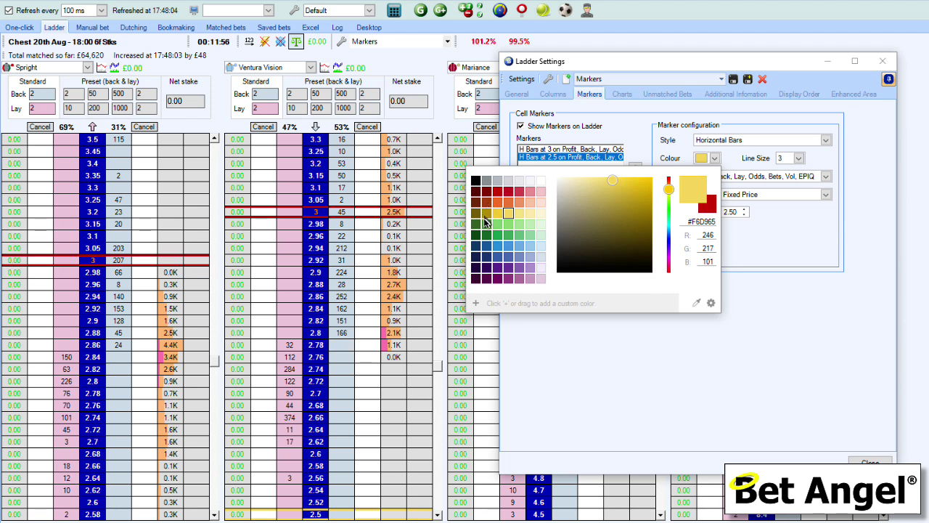
pyautogui.click(508, 224)
pyautogui.click(771, 234)
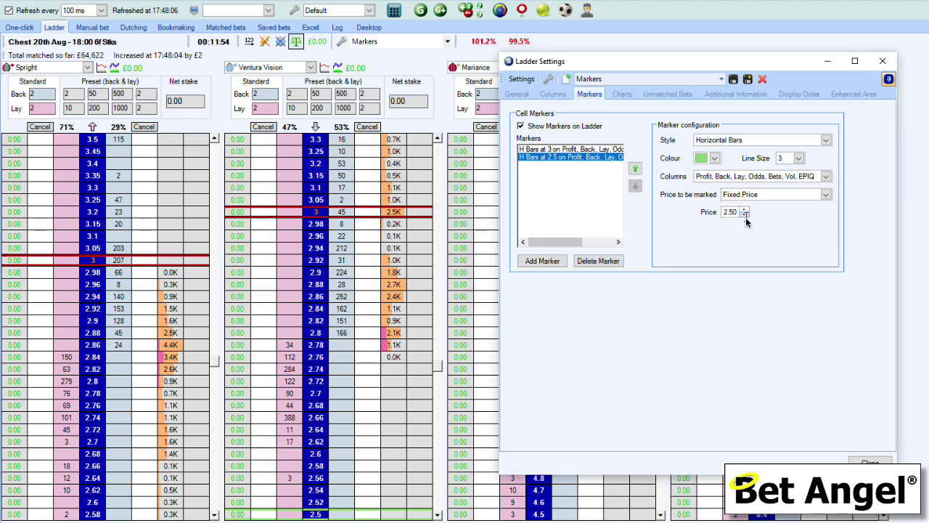
# Step: Change the second marker's price to 2.75
pyautogui.click(733, 212)
pyautogui.press('BackSpace')
pyautogui.press('BackSpace')
pyautogui.press('BackSpace')
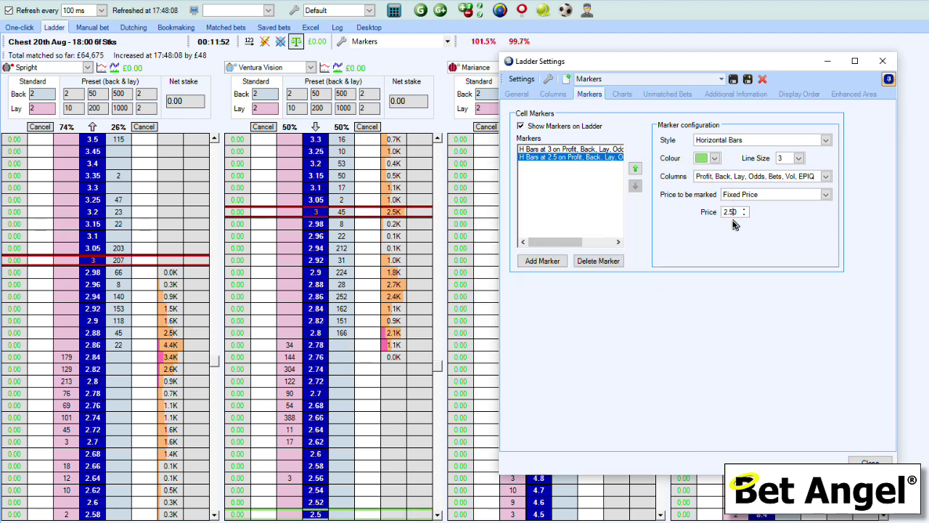
pyautogui.write('.75')
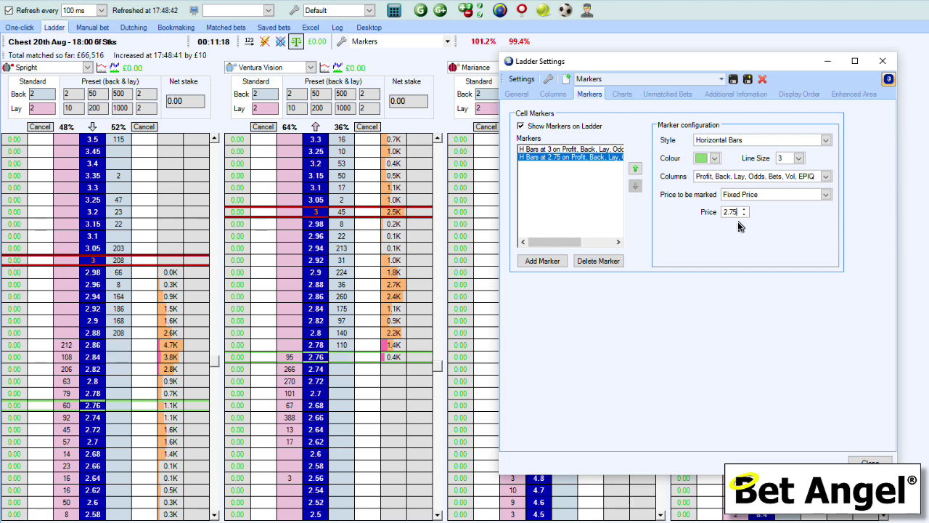
# Step: Add four more markers at price 2.76 and save the Markers profile
pyautogui.click(544, 261)
pyautogui.click(549, 263)
pyautogui.click(546, 262)
pyautogui.click(546, 262)
pyautogui.click(546, 262)
pyautogui.click(546, 263)
pyautogui.click(546, 262)
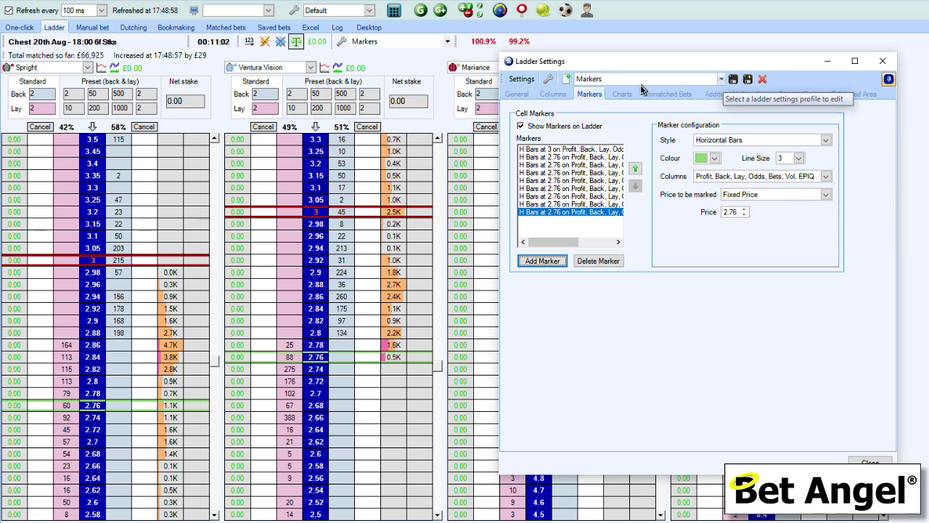
pyautogui.click(733, 80)
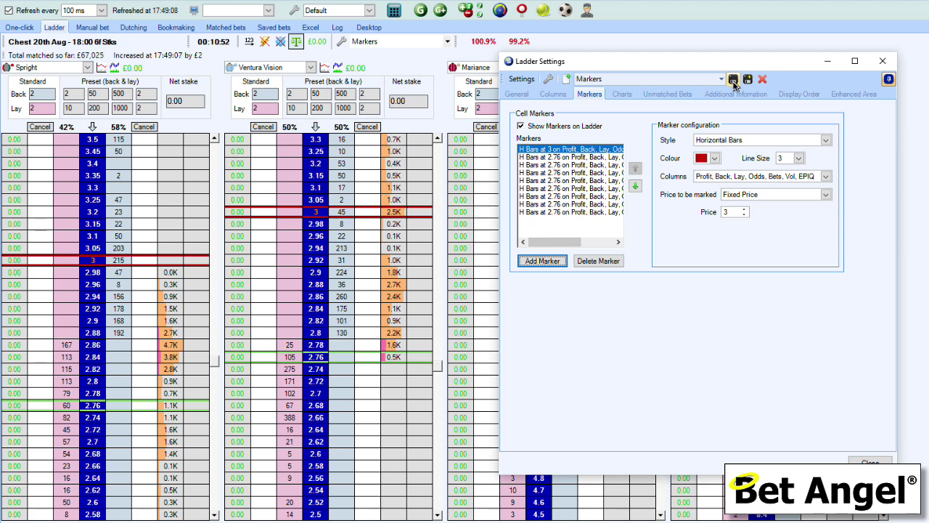
# Step: Open the Ladder Settings profile list and close it with Markers still selected
pyautogui.click(722, 79)
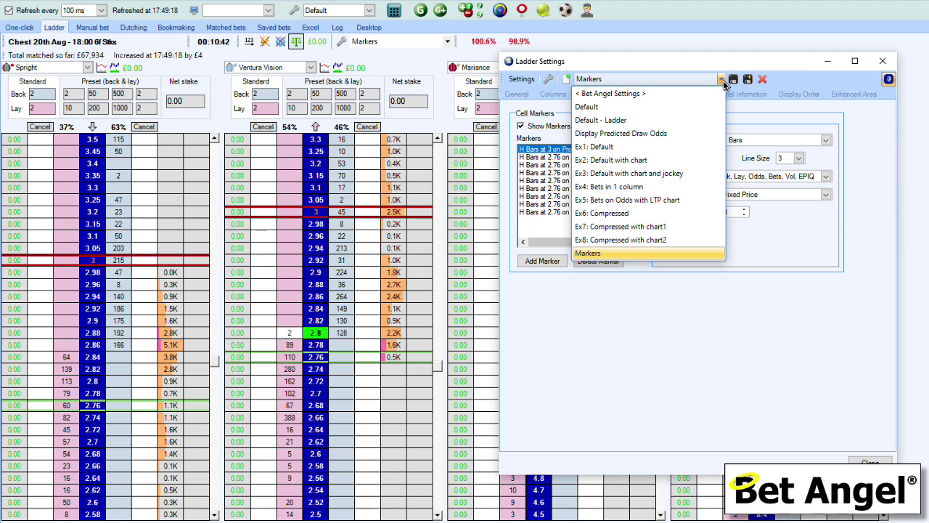
pyautogui.click(697, 303)
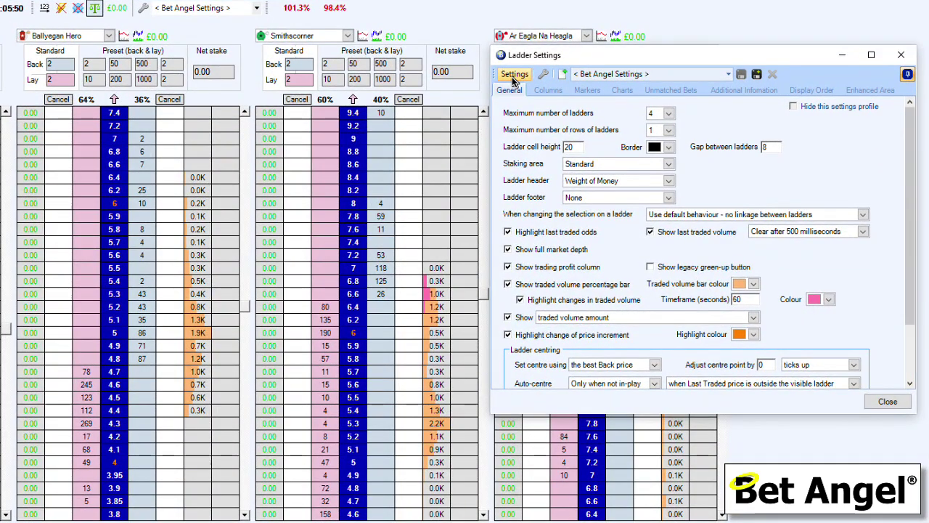
# Step: Switch the ladders to the Faded LTP Direction profile from the toolbar profile list
pyautogui.click(545, 130)
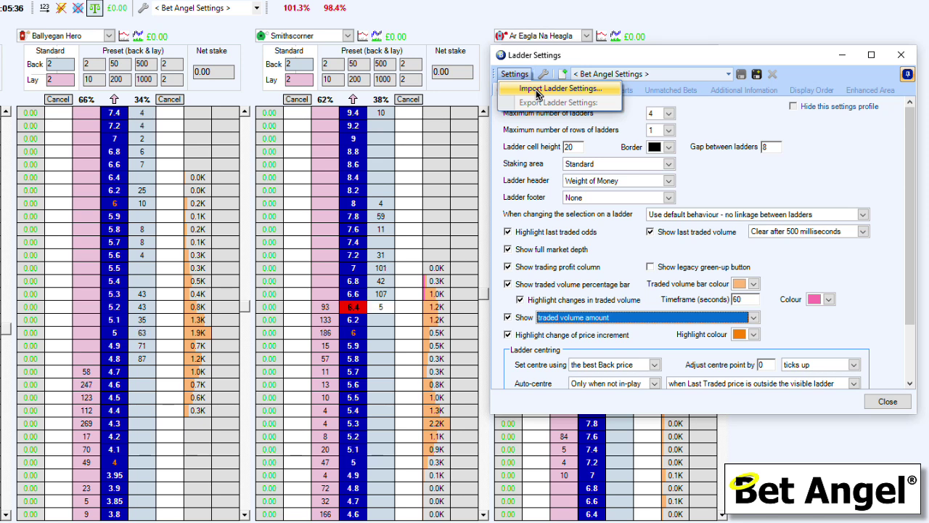
pyautogui.click(740, 122)
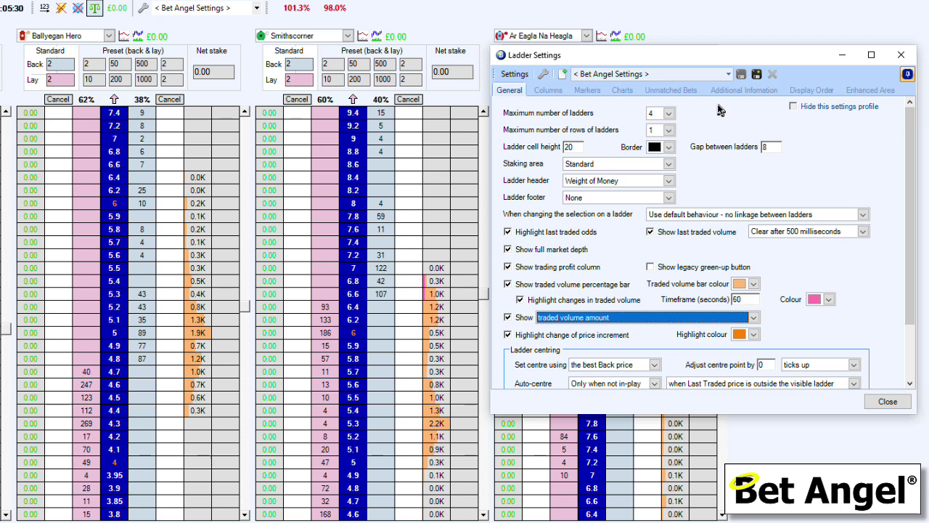
pyautogui.click(729, 75)
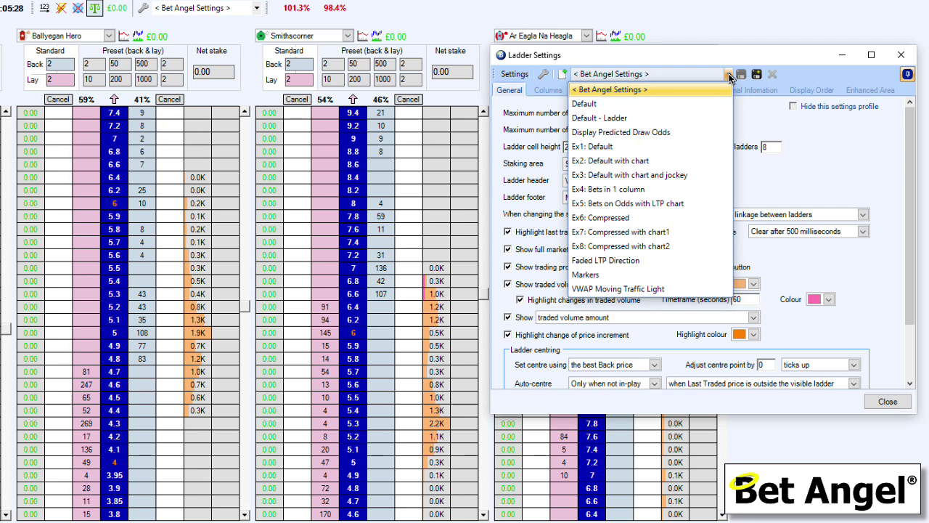
pyautogui.click(756, 109)
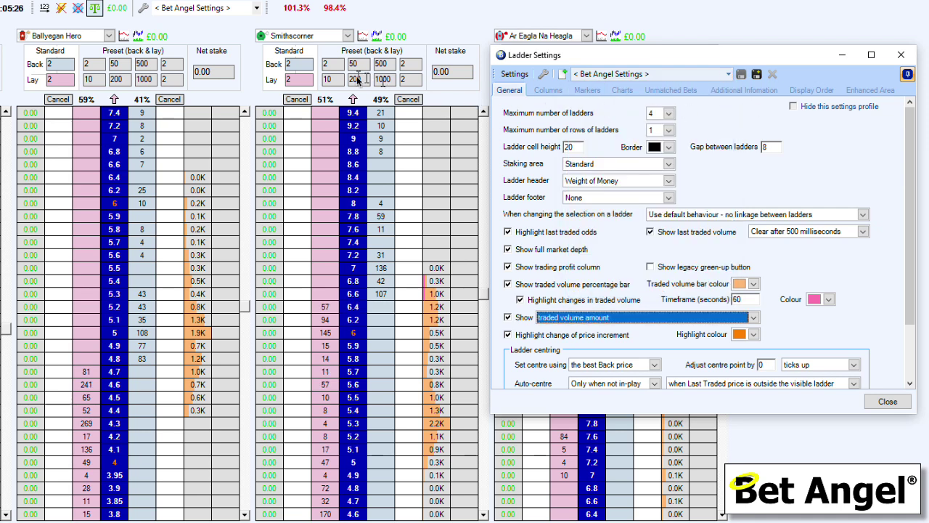
pyautogui.click(257, 9)
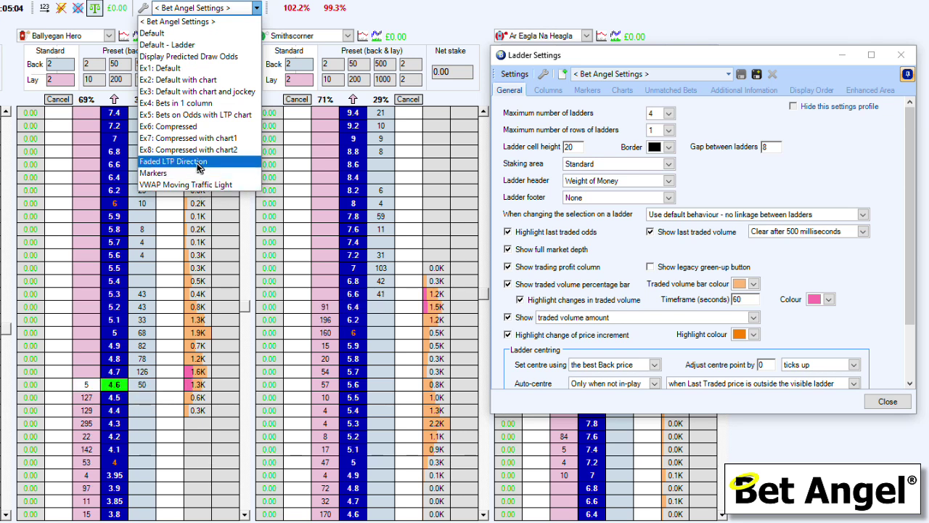
pyautogui.click(198, 167)
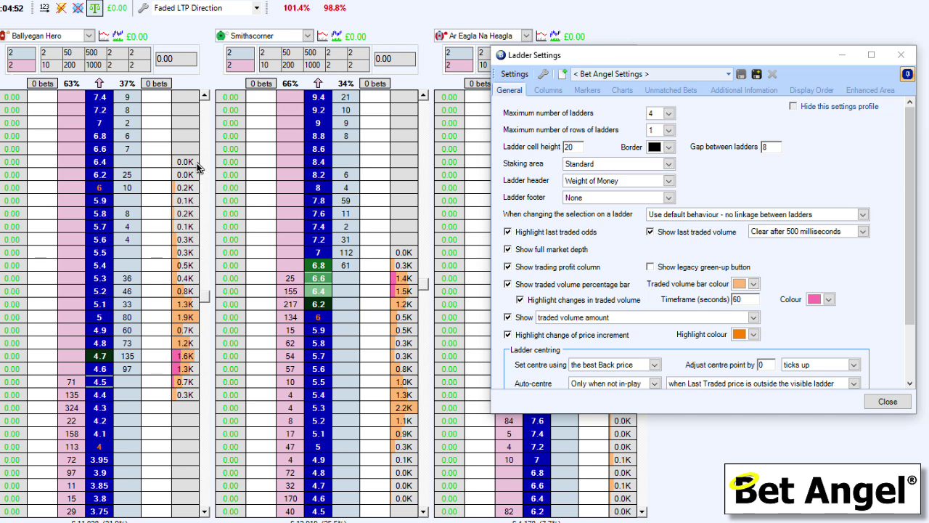
# Step: Show the Faded LTP Direction markers in Ladder Settings: a History List 3 bar plus 30–120-second fills
pyautogui.click(588, 90)
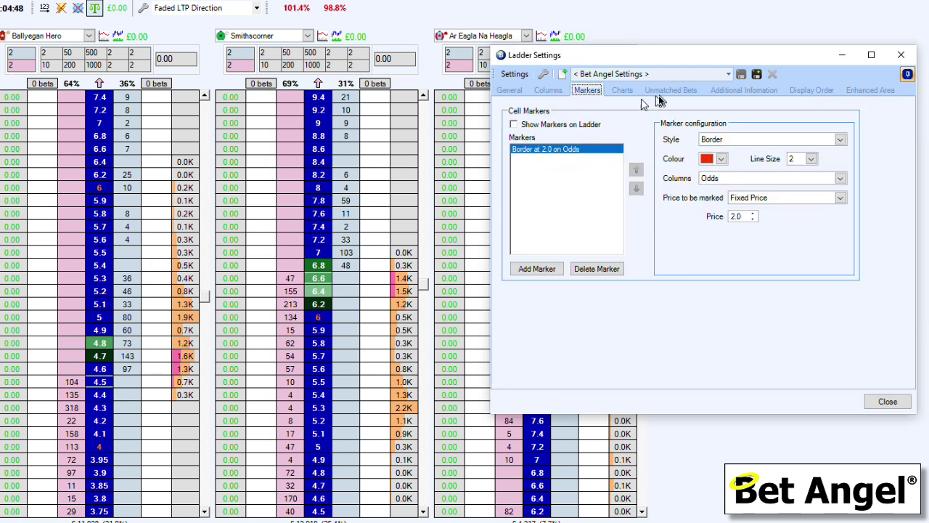
pyautogui.click(728, 75)
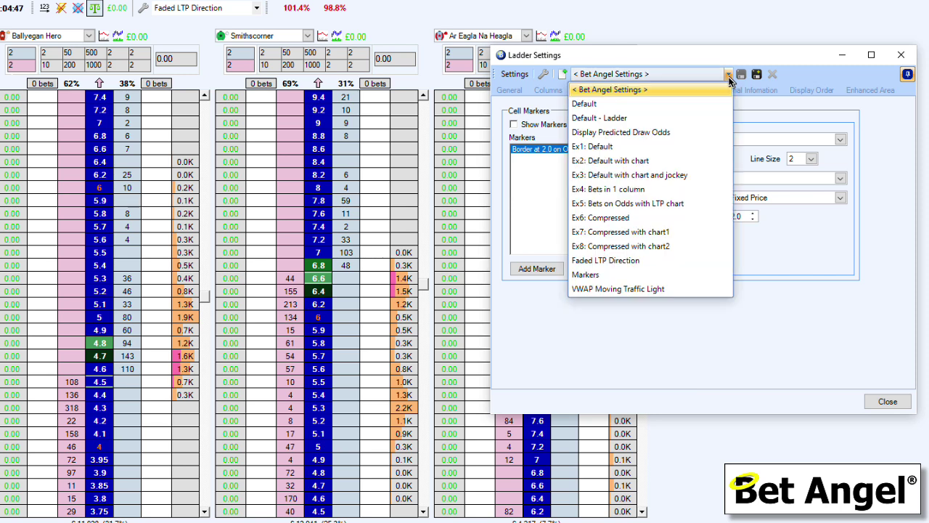
pyautogui.click(613, 261)
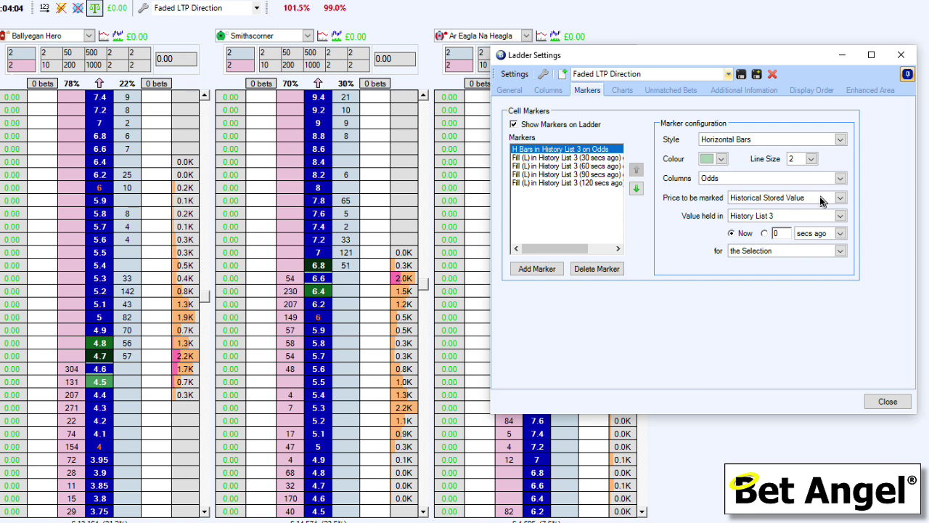
# Step: Apply VWAP Moving Traffic Light to the ladders and load its History List 4 markers in Ladder Settings
pyautogui.click(256, 8)
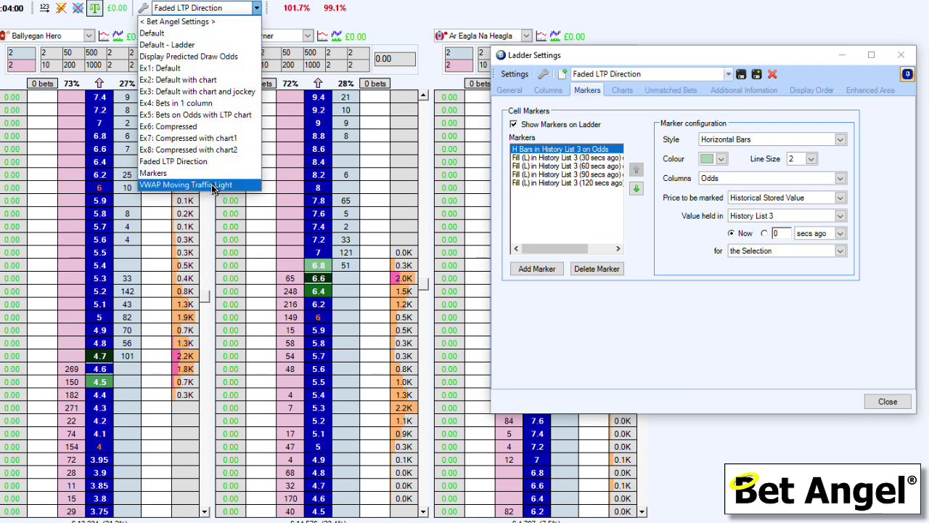
pyautogui.click(211, 185)
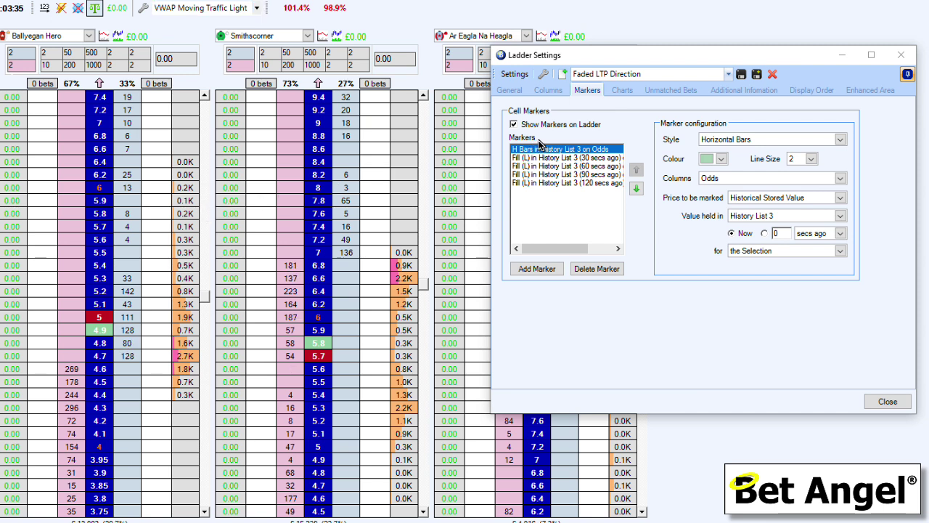
pyautogui.click(729, 74)
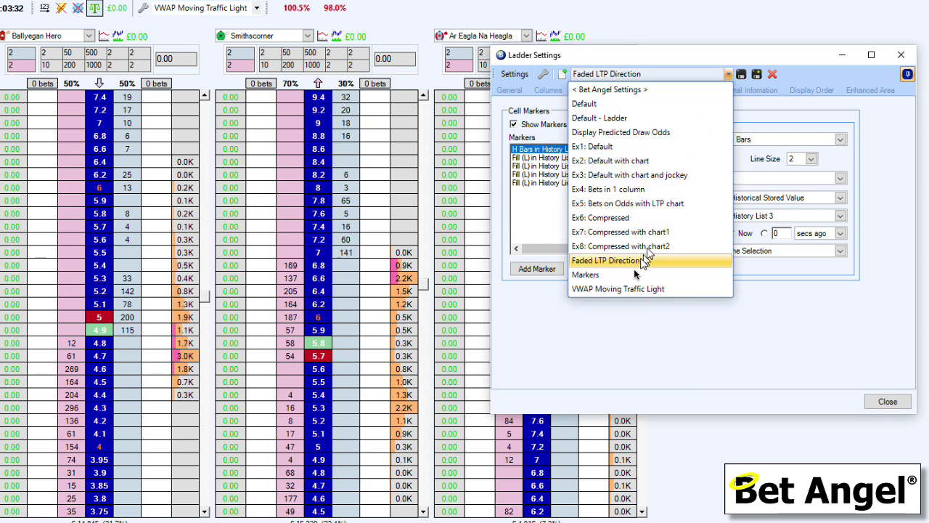
pyautogui.click(623, 292)
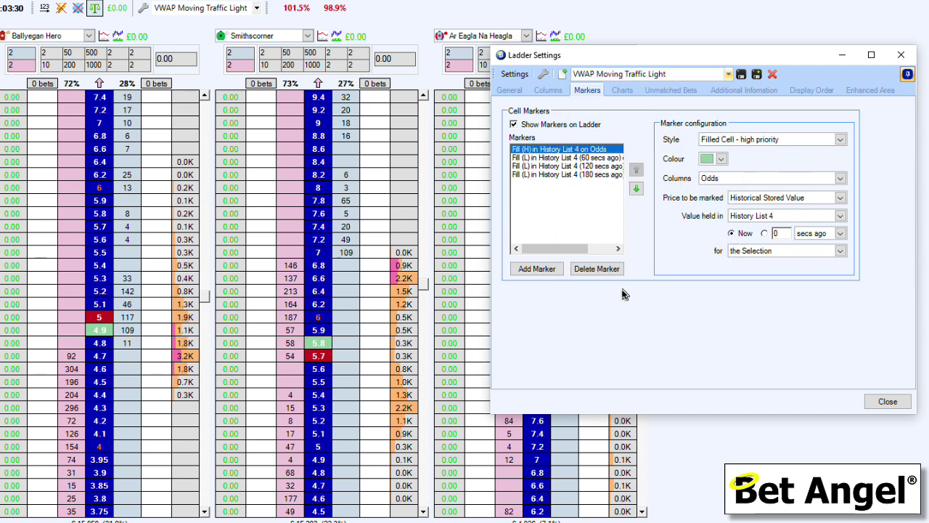